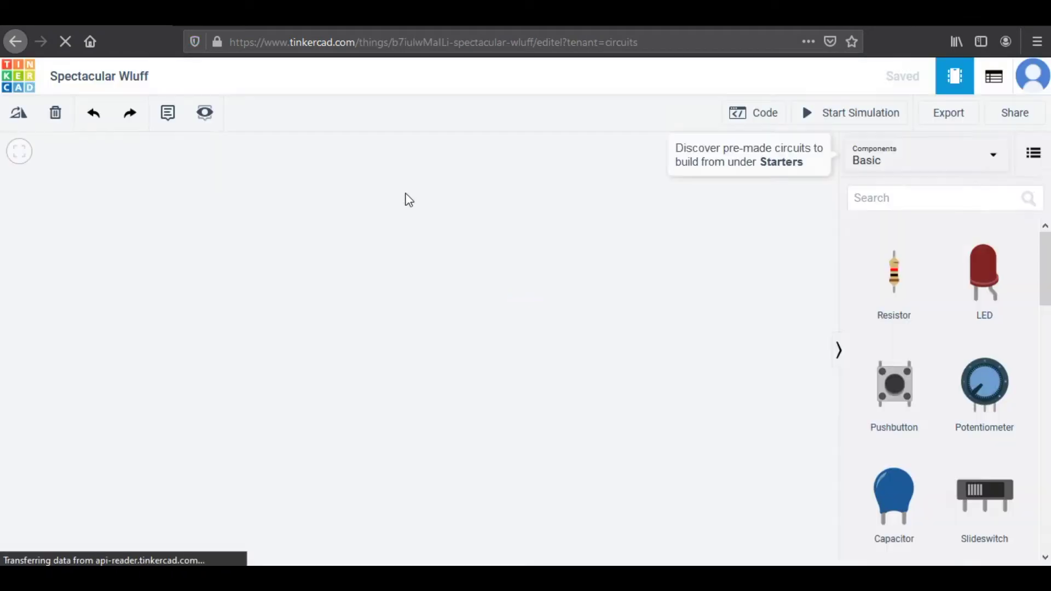
# Step: Rename the circuit as Transistor
pyautogui.click(131, 79)
pyautogui.write('Transistor')
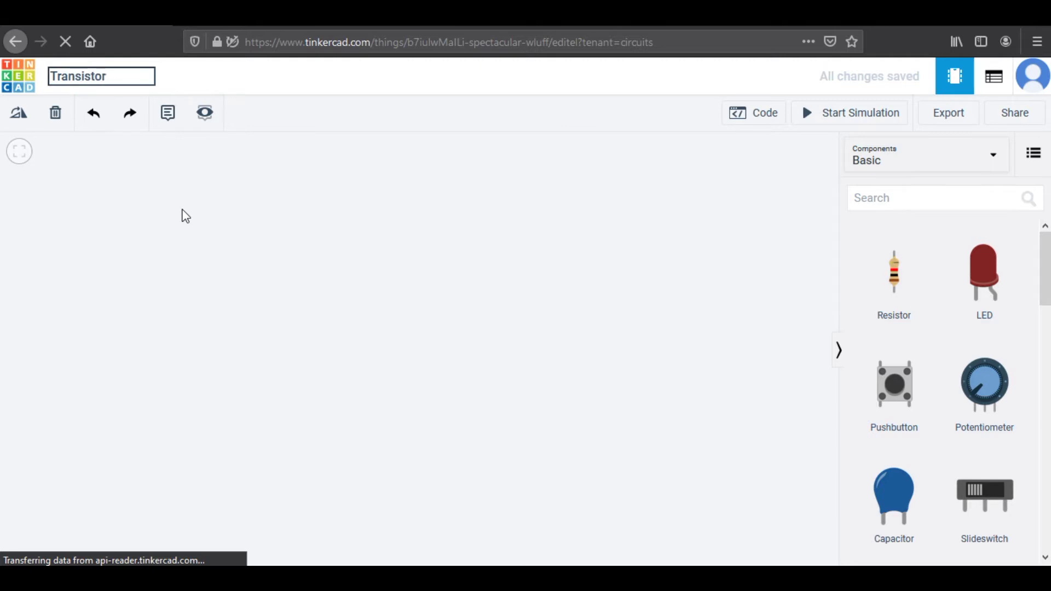
pyautogui.press('Return')
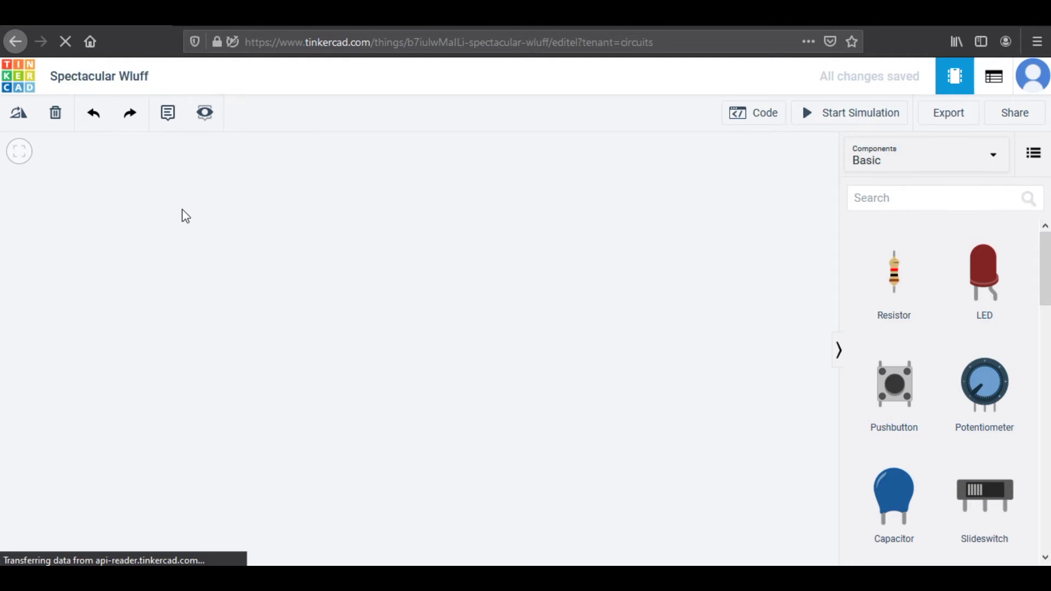
# Step: Find the small breadboard in the component library and place it in the workspace
pyautogui.click(954, 198)
pyautogui.write('breadboard')
pyautogui.moveTo(894, 276); pyautogui.dragTo(474, 324)
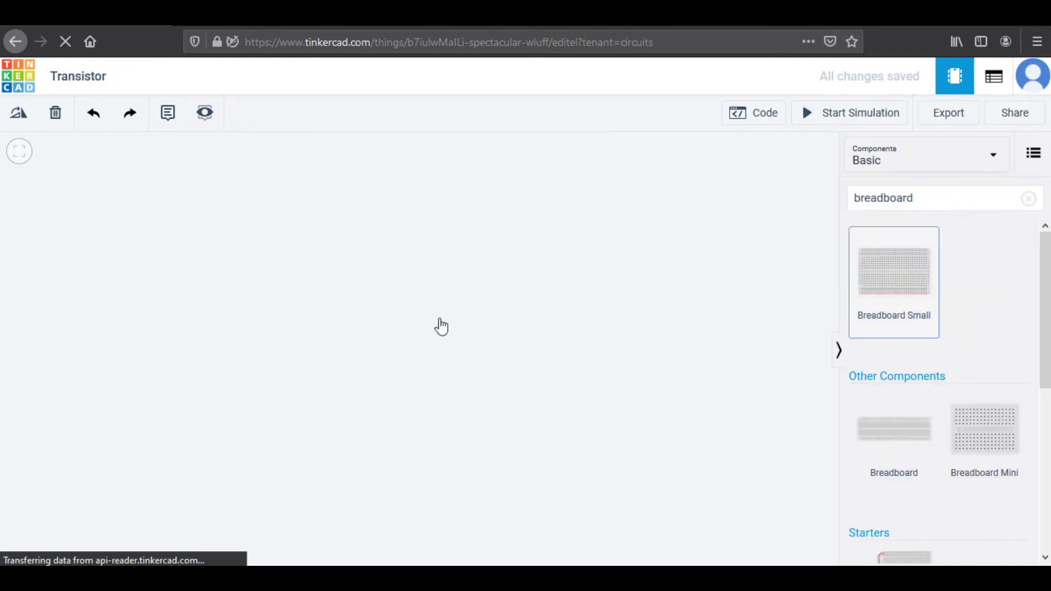
# Step: Find the 9V battery in the component library and place it beside the breadboard
pyautogui.doubleClick(939, 198)
pyautogui.write('battery')
pyautogui.moveTo(655, 314); pyautogui.dragTo(606, 248)
# Step: Wire the battery's positive terminal in red and its negative terminal in black to the matching upper breadboard rails at column 30
pyautogui.scroll(3, 607, 248)
pyautogui.click(353, 271)
pyautogui.click(531, 271)
pyautogui.click(529, 314)
pyautogui.click(353, 251)
pyautogui.click(545, 250)
pyautogui.click(549, 314)
pyautogui.click(718, 188)
pyautogui.click(696, 203)
# Step: Link the upper and lower negative rails with a black wire at column 1
pyautogui.scroll(-5, 598, 251)
pyautogui.click(223, 218)
pyautogui.click(223, 406)
pyautogui.click(750, 182)
pyautogui.click(695, 204)
# Step: Link the upper and lower positive rails with a red wire at column 2
pyautogui.click(233, 217)
pyautogui.click(233, 416)
pyautogui.click(750, 180)
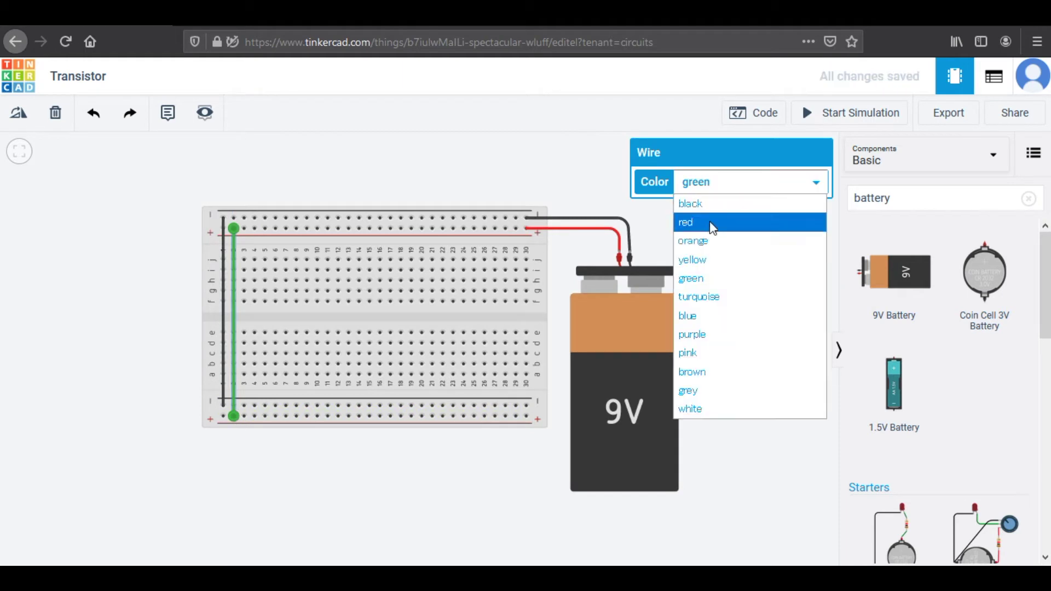
pyautogui.click(710, 219)
pyautogui.click(596, 189)
# Step: Place an NPN transistor in row j at columns 11–13 and a PNP transistor in row j at columns 21–23
pyautogui.scroll(2, 603, 191)
pyautogui.doubleClick(909, 202)
pyautogui.write('transistor')
pyautogui.press('Return')
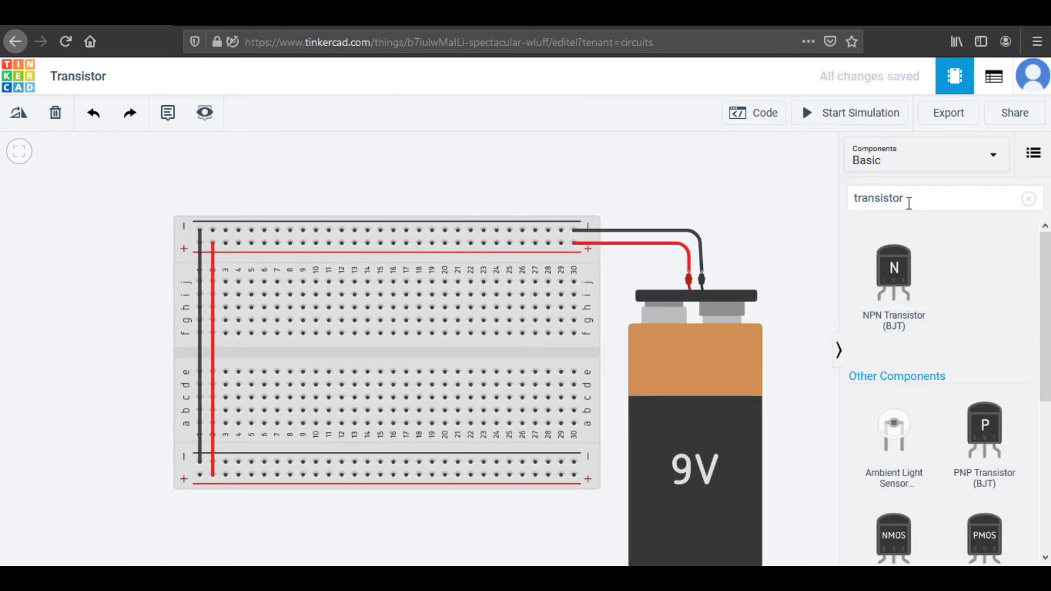
pyautogui.moveTo(894, 272); pyautogui.dragTo(345, 283)
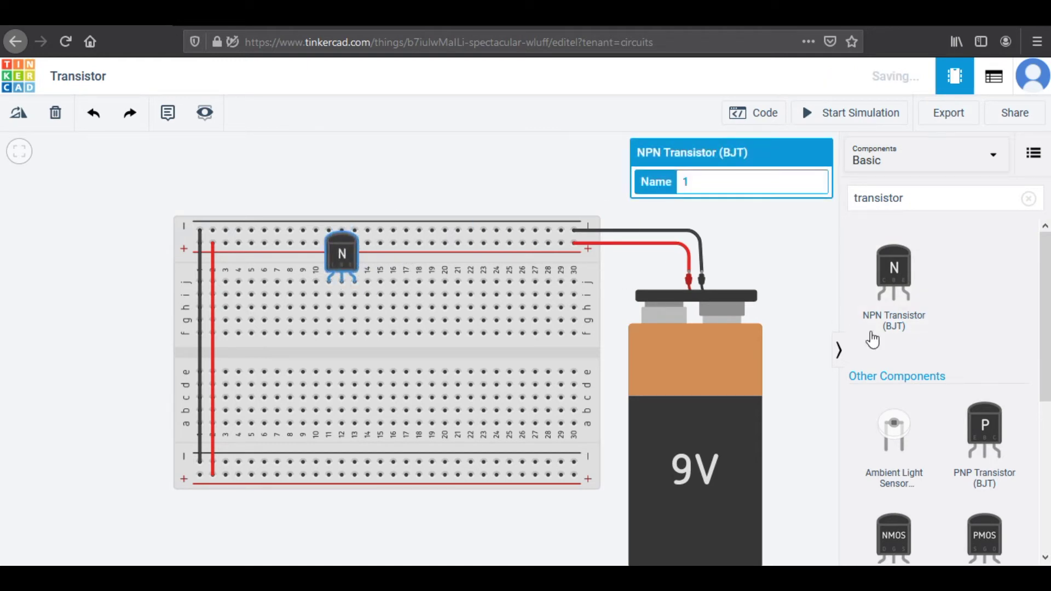
pyautogui.moveTo(993, 432); pyautogui.dragTo(501, 287)
pyautogui.click(607, 275)
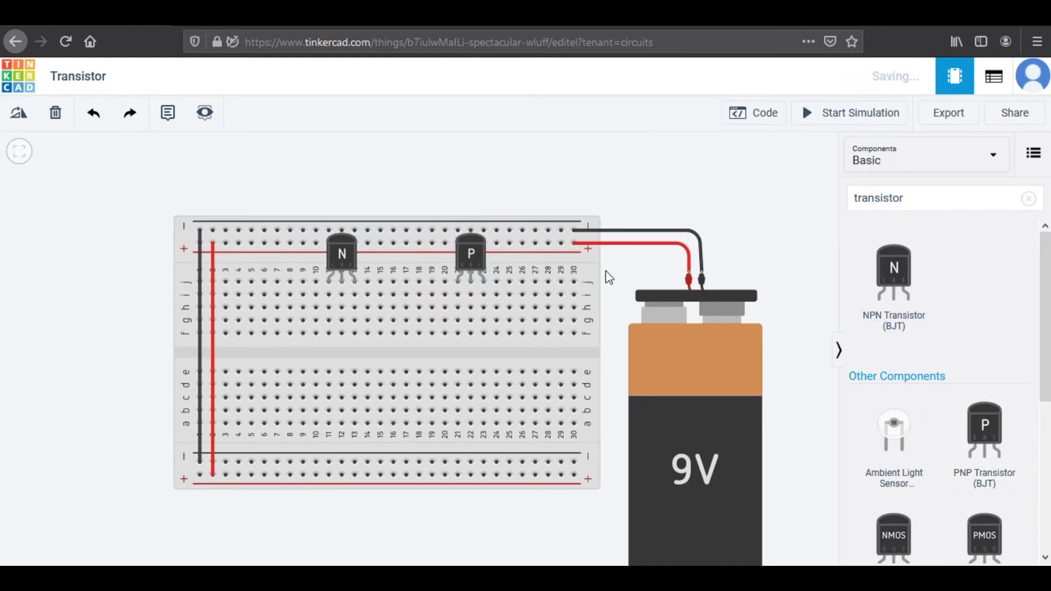
# Step: Add a red LED to row j of the breadboard at columns 7 and 8
pyautogui.click(933, 199)
pyautogui.doubleClick(933, 198)
pyautogui.write('led')
pyautogui.moveTo(894, 274); pyautogui.dragTo(287, 278)
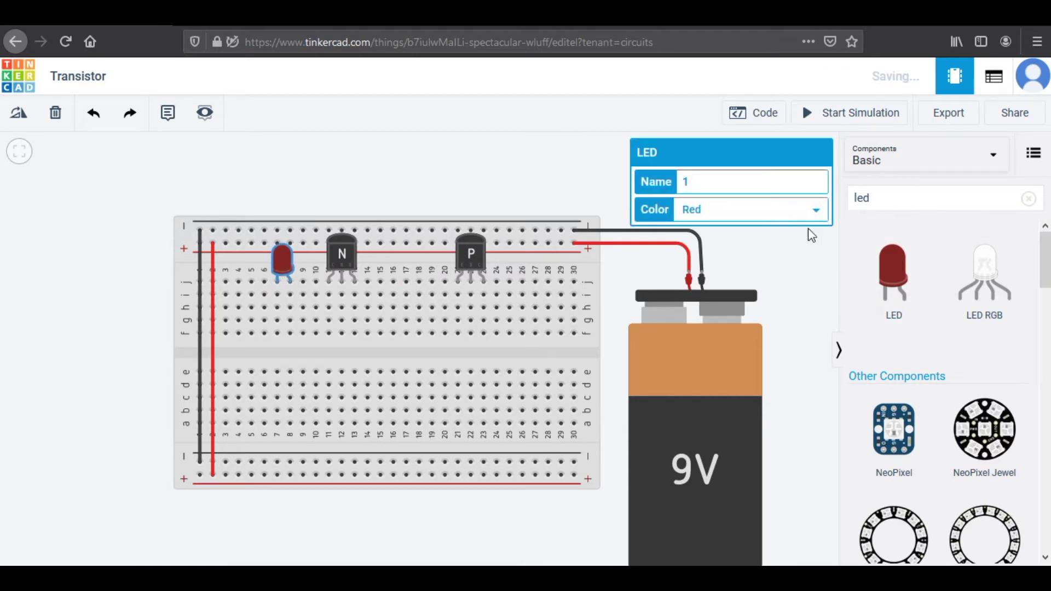
# Step: Add a resistor across the breadboard's centre gap in column 15
pyautogui.click(887, 198)
pyautogui.doubleClick(887, 199)
pyautogui.write('resistor')
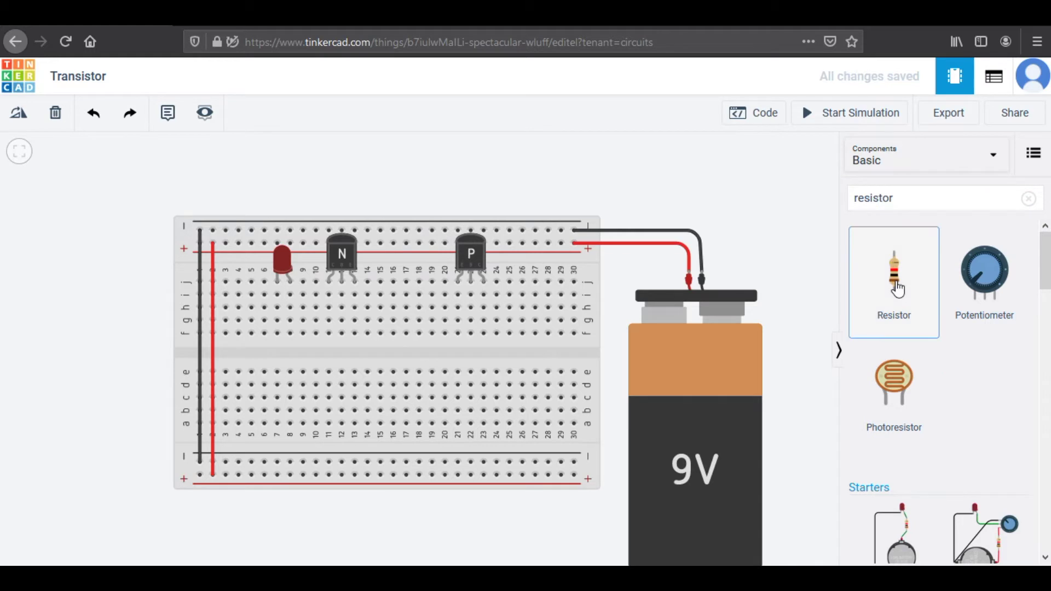
pyautogui.moveTo(896, 288); pyautogui.dragTo(387, 345)
# Step: Add a slideswitch to the lower half of the breadboard with its pins in row d, columns 12–14
pyautogui.doubleClick(924, 199)
pyautogui.write('switch')
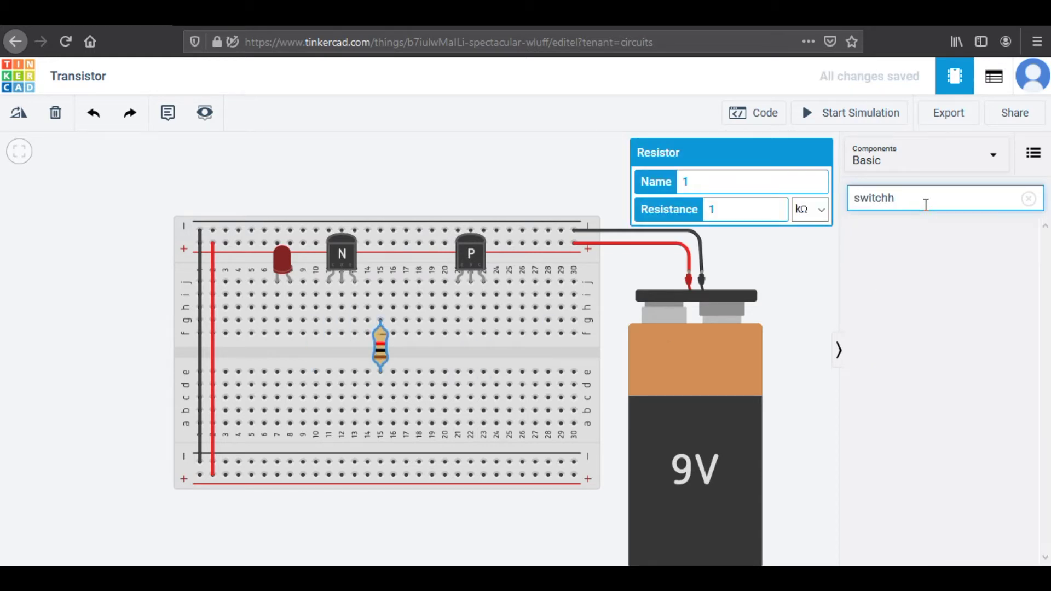
pyautogui.click(973, 286)
pyautogui.moveTo(974, 286); pyautogui.dragTo(350, 383)
pyautogui.click(113, 342)
pyautogui.scroll(2, 112, 343)
pyautogui.moveTo(132, 329); pyautogui.dragTo(56, 307)
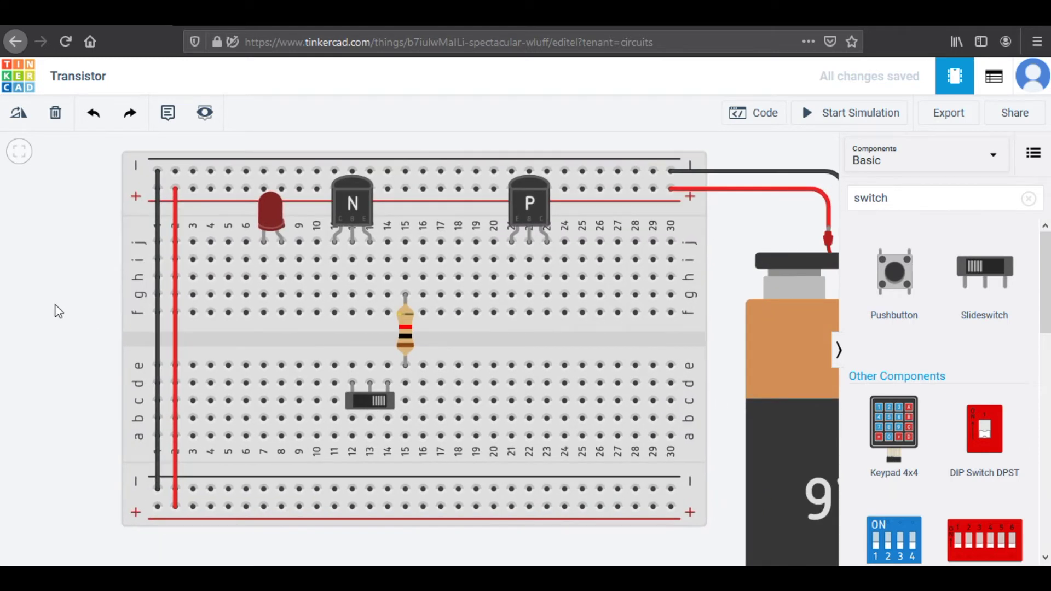
# Step: Connect the NPN transistor's collector column 11 to the upper positive rail with a red wire bent at a right angle
pyautogui.click(334, 259)
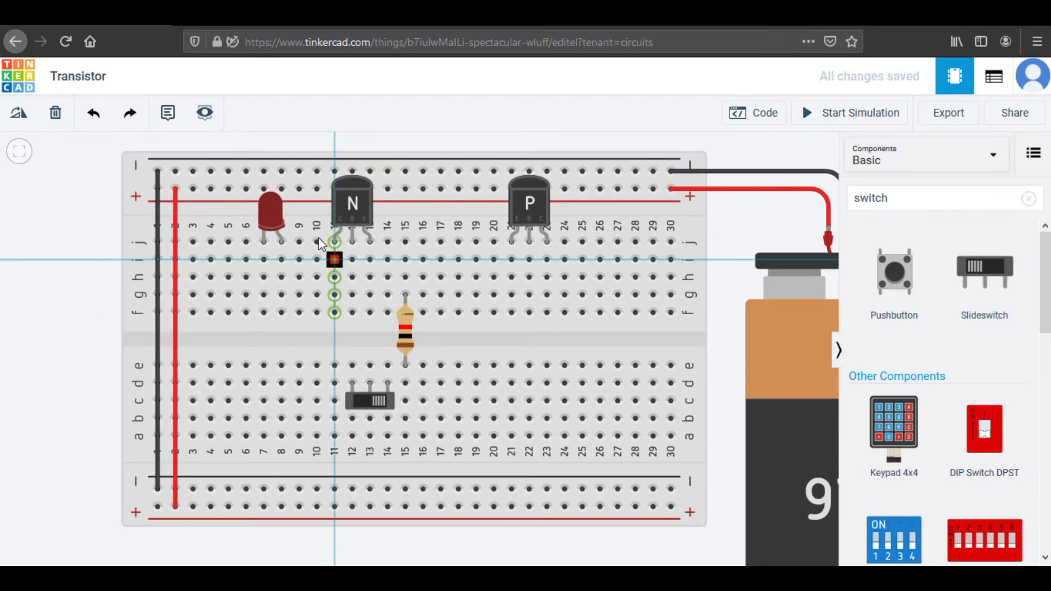
pyautogui.click(316, 188)
pyautogui.click(723, 183)
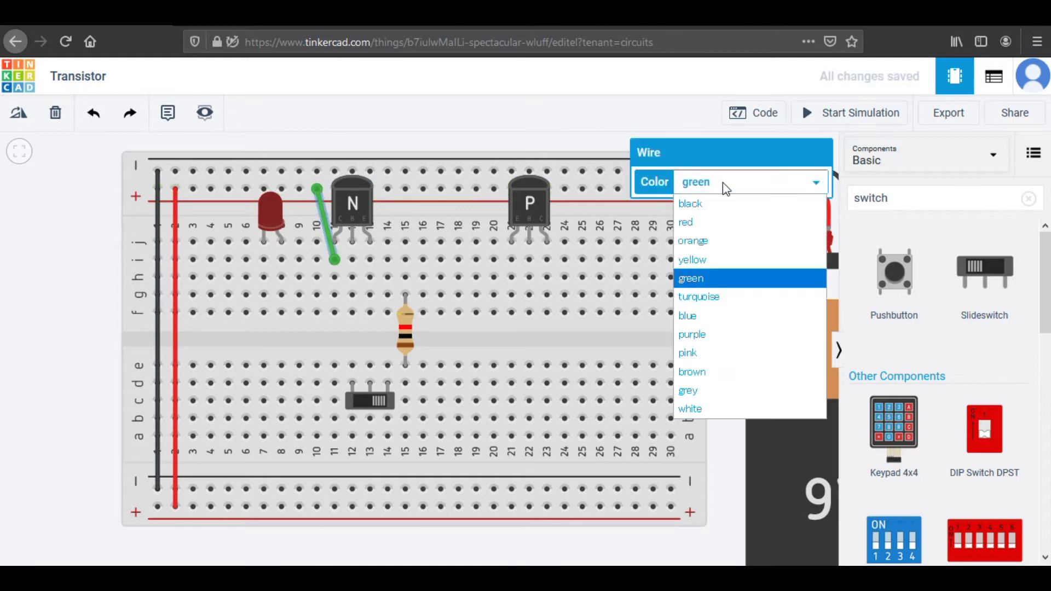
pyautogui.click(721, 218)
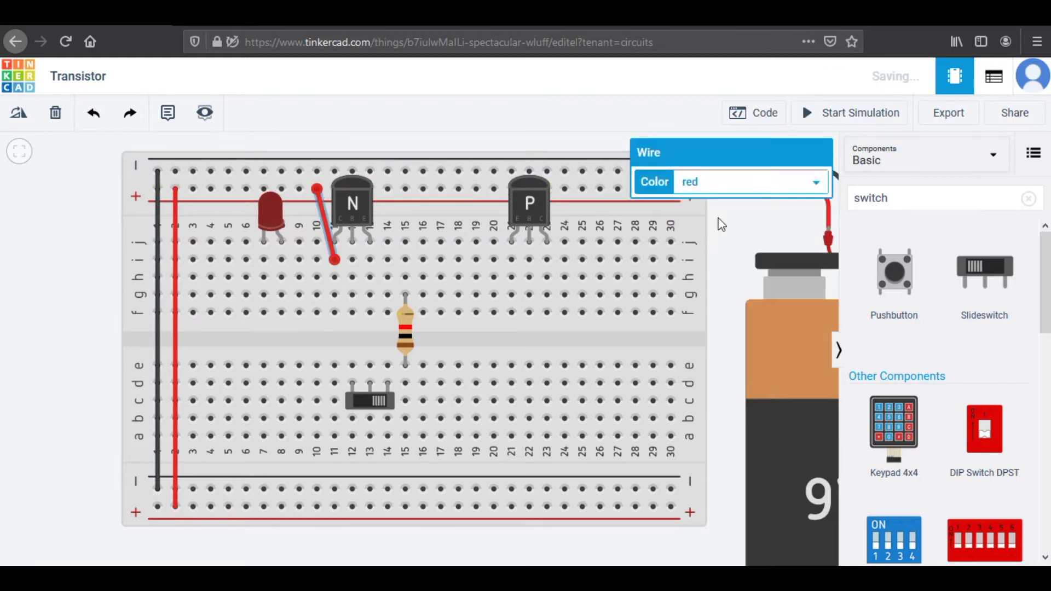
pyautogui.click(326, 225)
pyautogui.moveTo(326, 225); pyautogui.dragTo(319, 262)
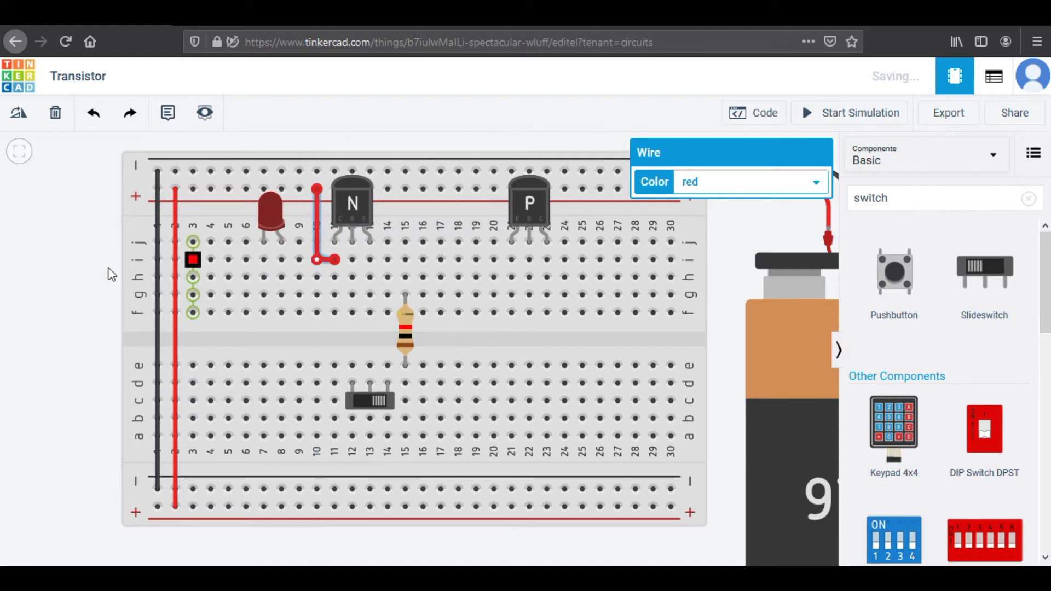
pyautogui.click(108, 272)
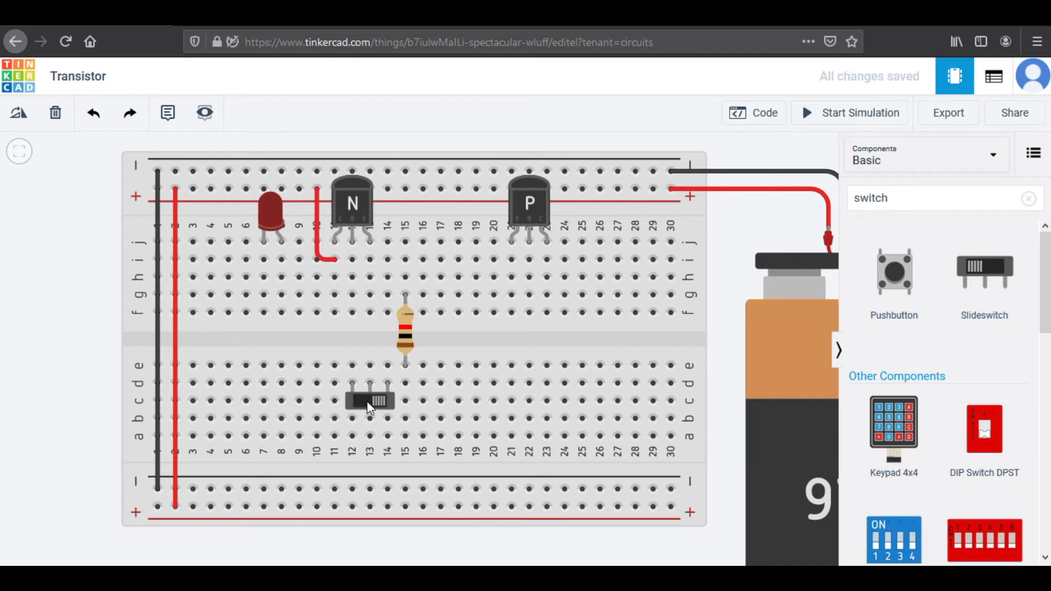
# Step: Move the slideswitch aside to columns 18–20 and shift the resistor to column 12, in line with the NPN transistor's base
pyautogui.moveTo(374, 406); pyautogui.dragTo(476, 418)
pyautogui.click(406, 334)
pyautogui.moveTo(405, 330); pyautogui.dragTo(353, 339)
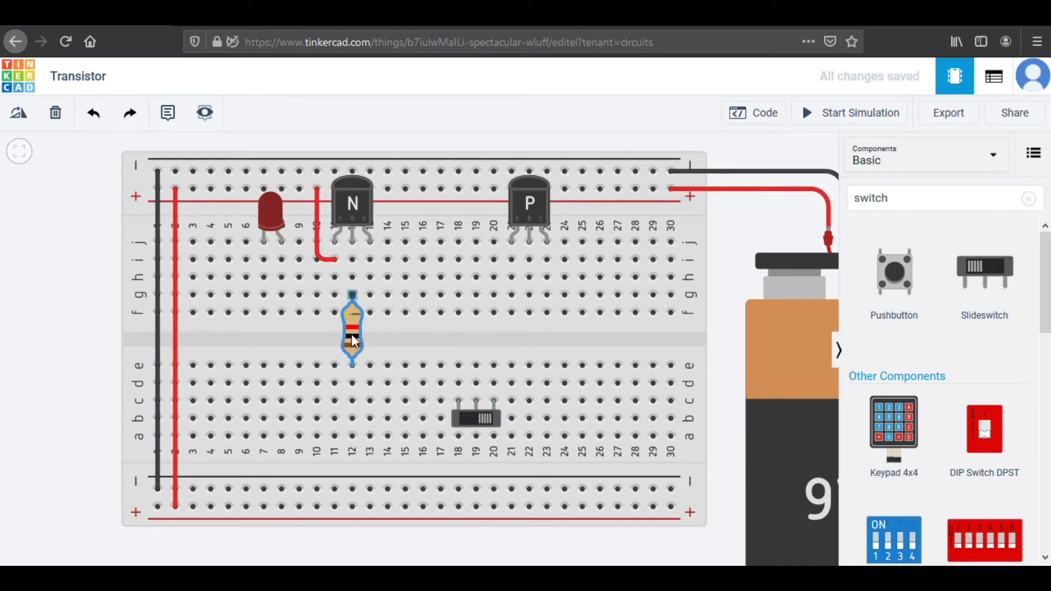
# Step: Set the base resistor's resistance to 500 Ω
pyautogui.doubleClick(745, 212)
pyautogui.write('500')
pyautogui.click(811, 210)
pyautogui.click(810, 251)
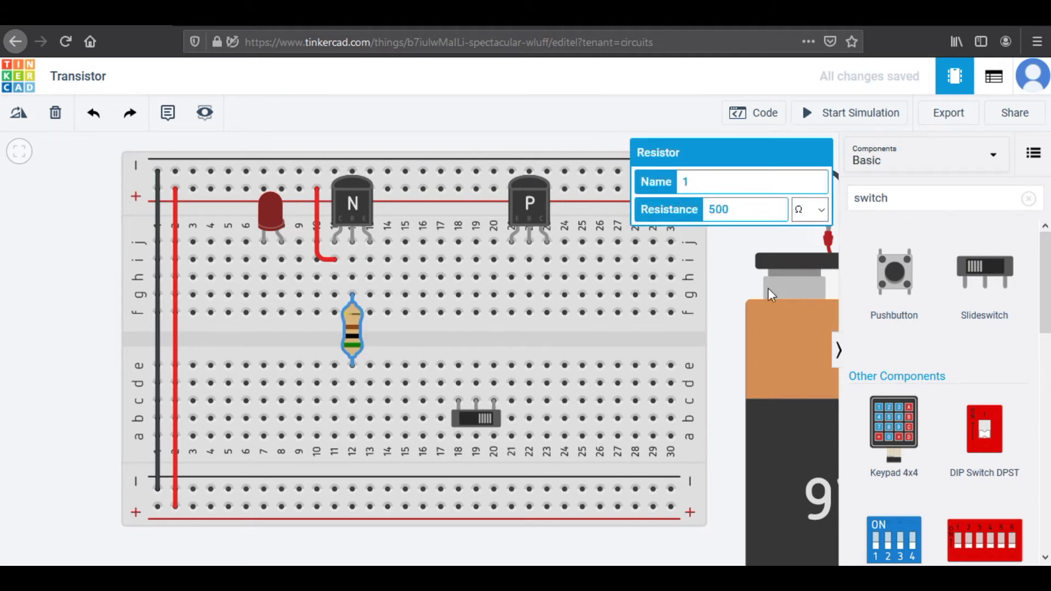
pyautogui.click(724, 268)
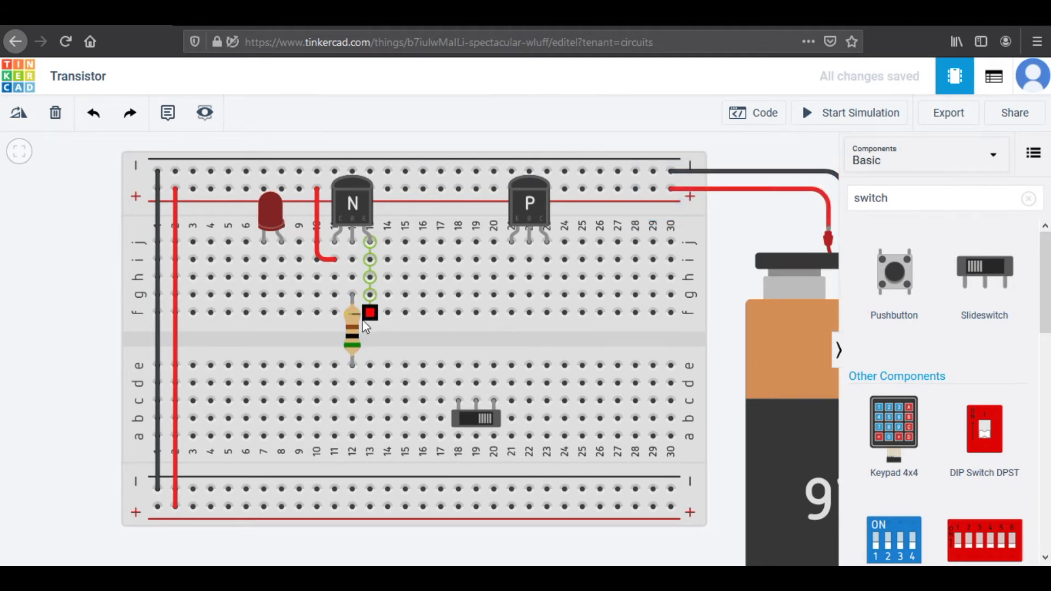
# Step: Move the slideswitch under the base resistor, with its pins in row d at columns 12–14
pyautogui.click(478, 420)
pyautogui.moveTo(479, 417); pyautogui.dragTo(379, 401)
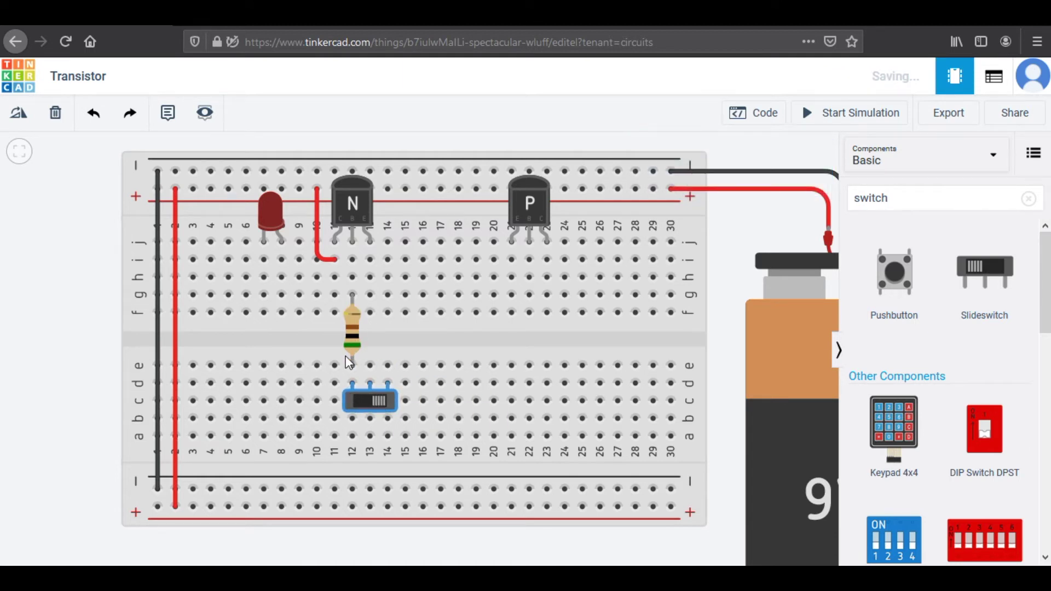
pyautogui.click(84, 352)
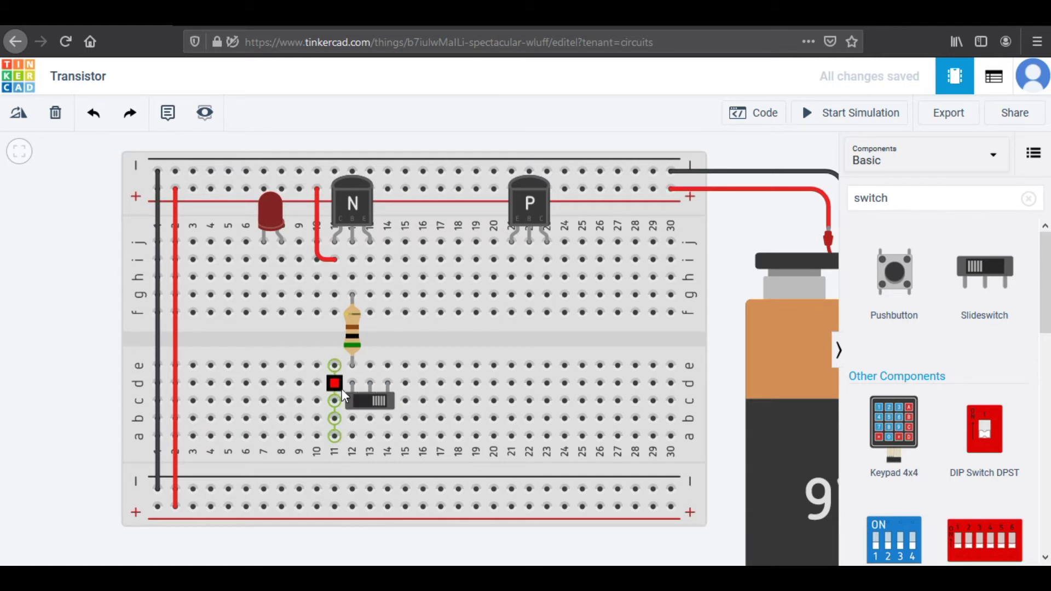
# Step: Duplicate the 500 Ω resistor and place the copy in column 12 between row b and the lower negative rail
pyautogui.click(354, 334)
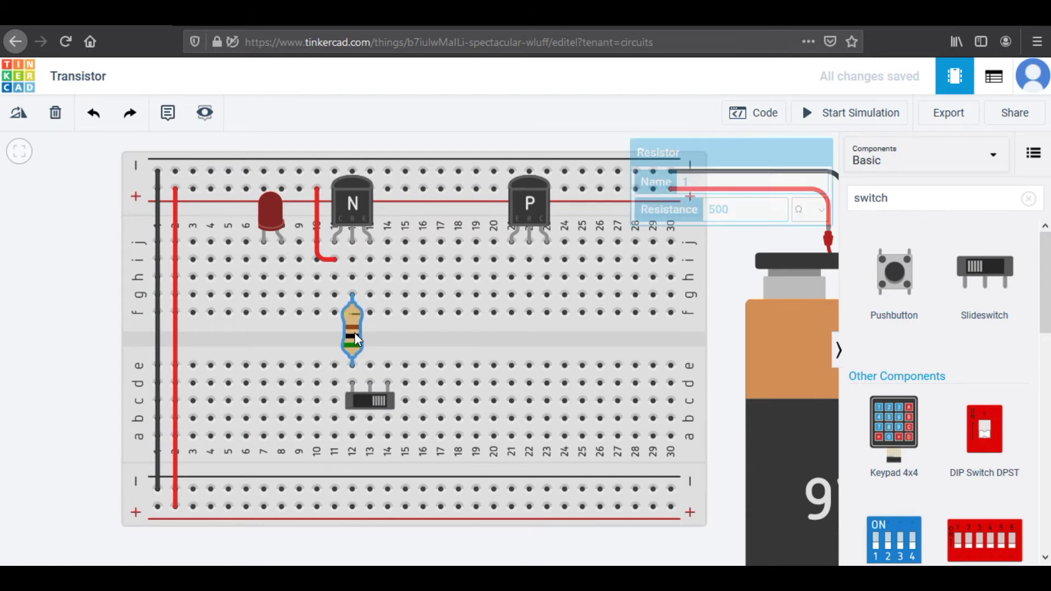
pyautogui.hotkey('ctrl', 'd')
pyautogui.moveTo(353, 333); pyautogui.dragTo(352, 458)
# Step: Set the resistance of the resistor below the slideswitch to 10 kΩ
pyautogui.moveTo(736, 209); pyautogui.dragTo(685, 210)
pyautogui.write('10')
pyautogui.click(808, 210)
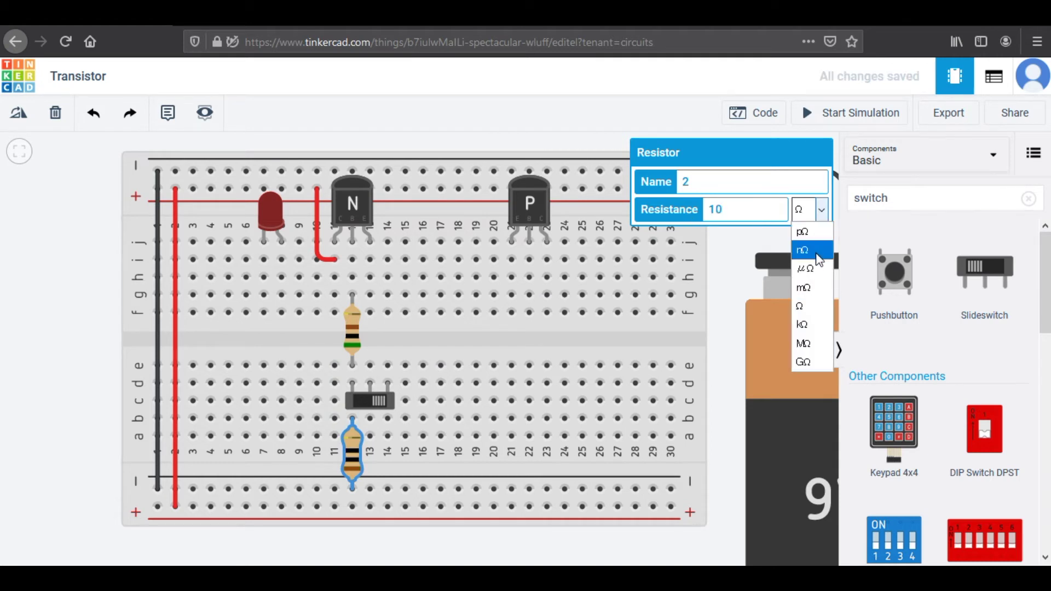
pyautogui.click(809, 324)
pyautogui.click(724, 265)
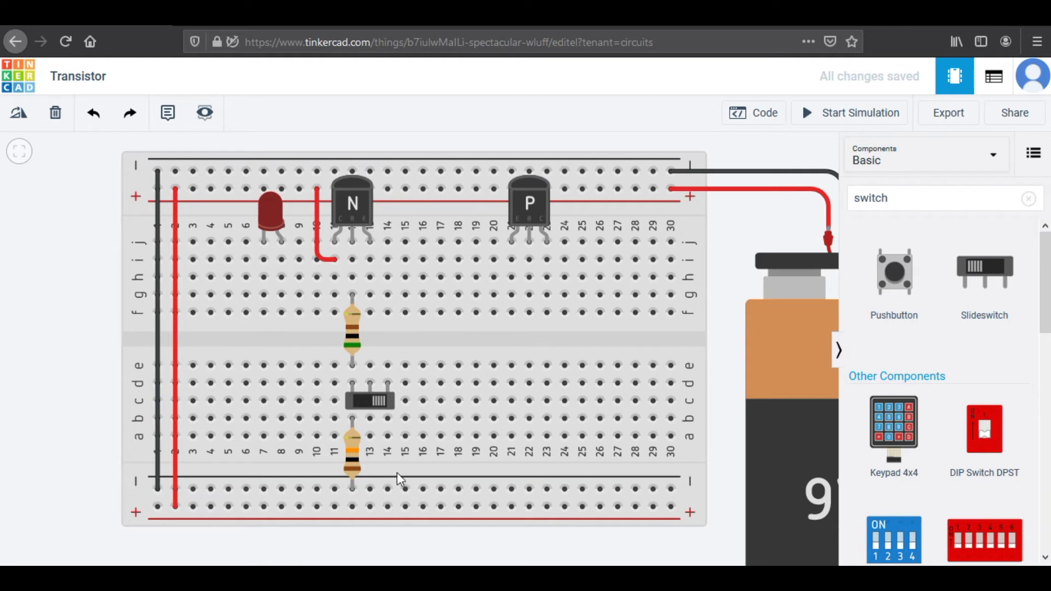
# Step: Connect the slideswitch's middle pin column 13 to the lower positive rail with a red wire
pyautogui.click(370, 436)
pyautogui.click(370, 507)
pyautogui.click(728, 181)
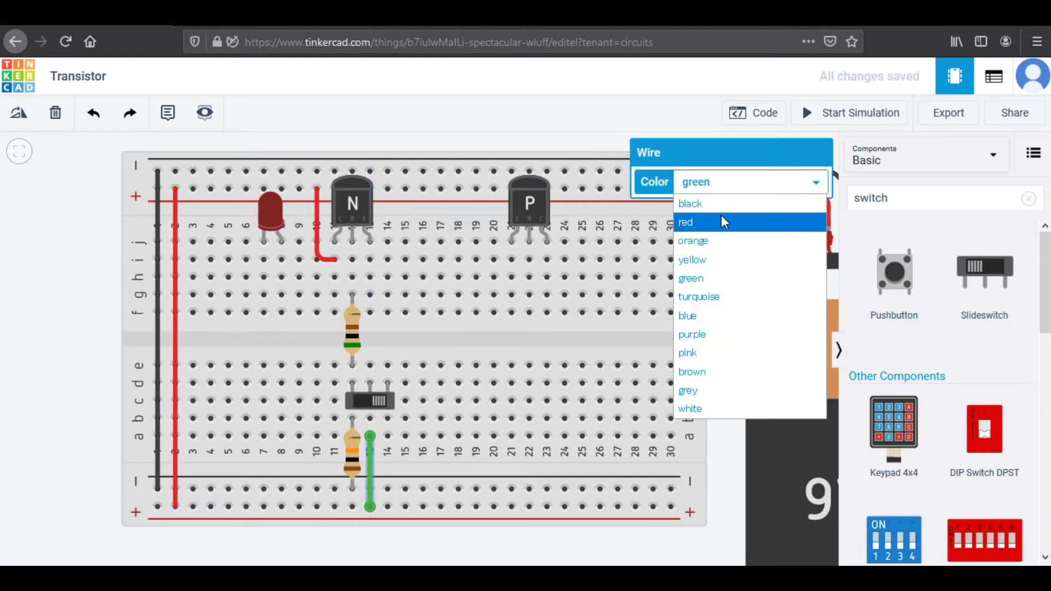
pyautogui.click(722, 221)
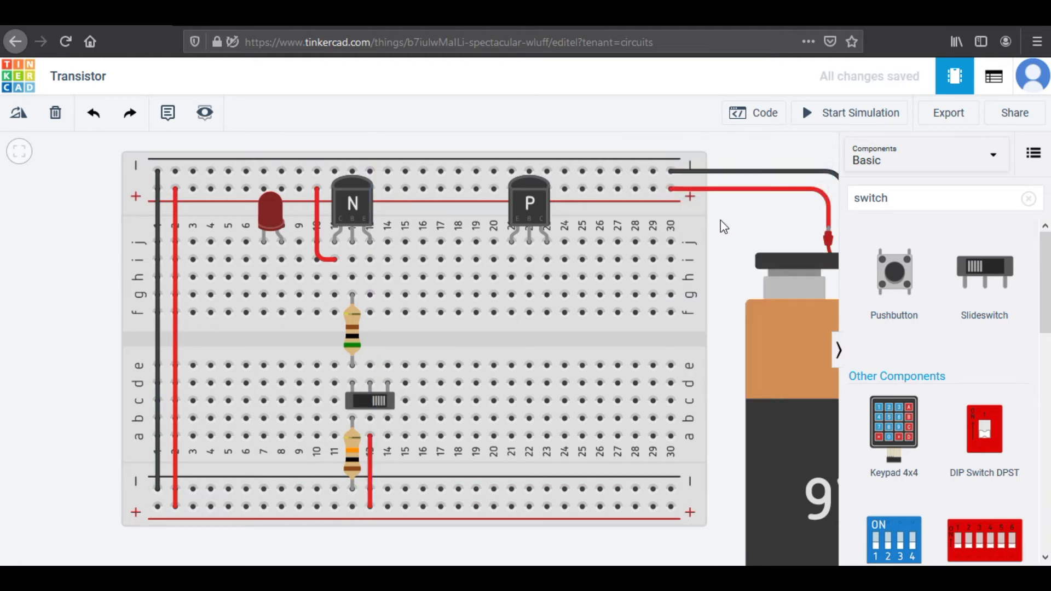
# Step: Connect the NPN transistor's emitter column 13 to the LED's anode column 8 with an orange wire
pyautogui.click(371, 259)
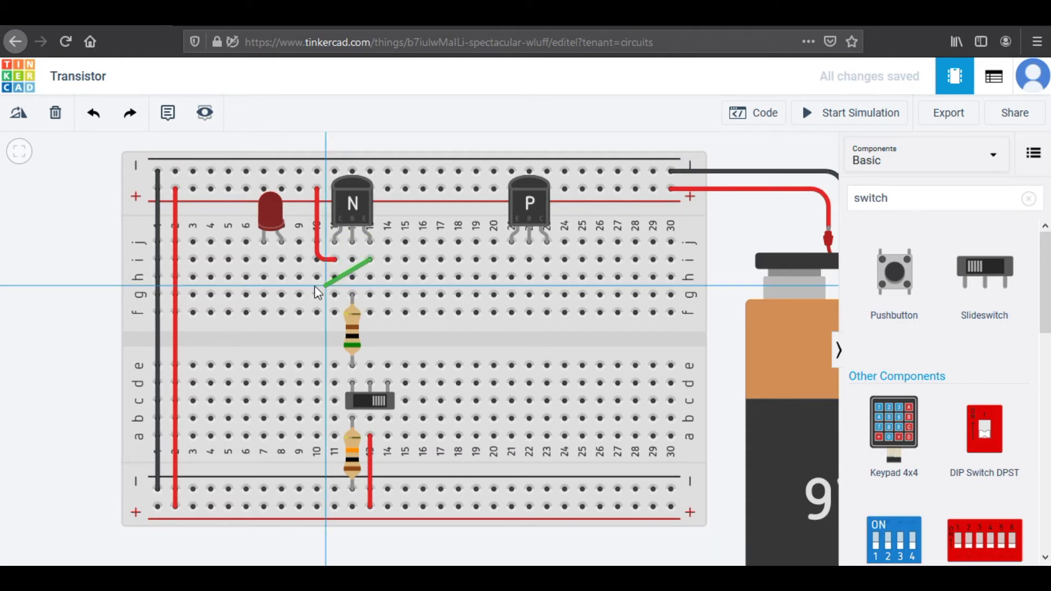
pyautogui.click(282, 285)
pyautogui.click(717, 185)
pyautogui.click(694, 241)
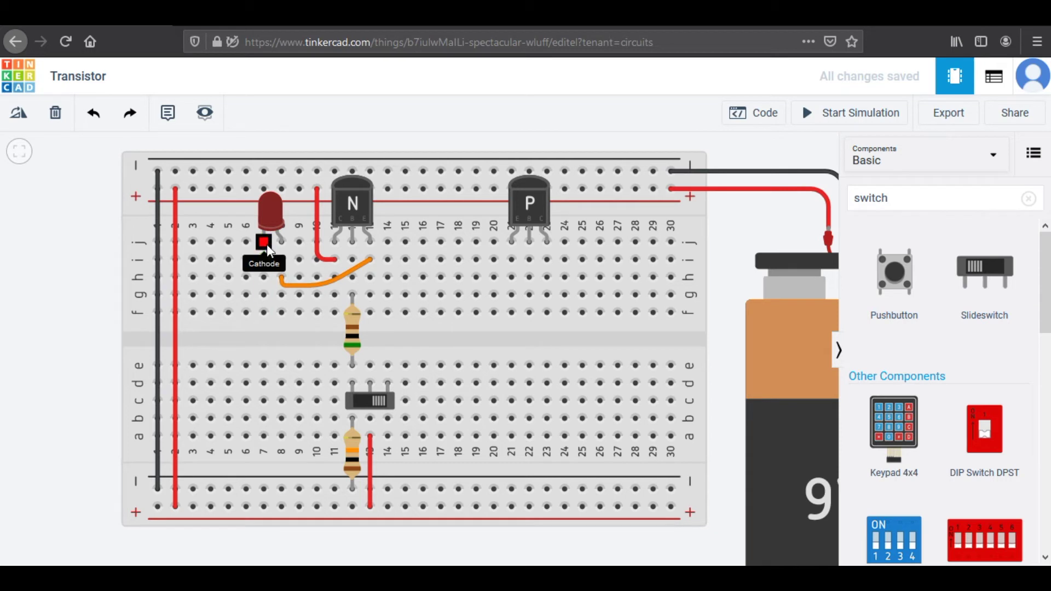
# Step: Duplicate the 500 Ω base resistor and place the copy across the centre gap in column 7, below the LED's cathode
pyautogui.click(353, 328)
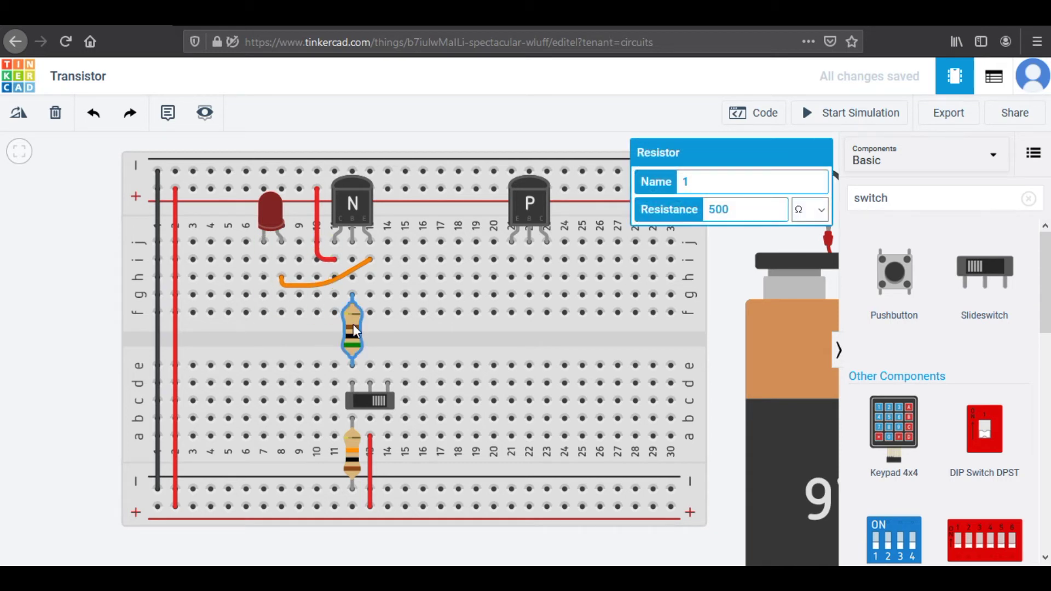
pyautogui.hotkey('ctrl', 'd')
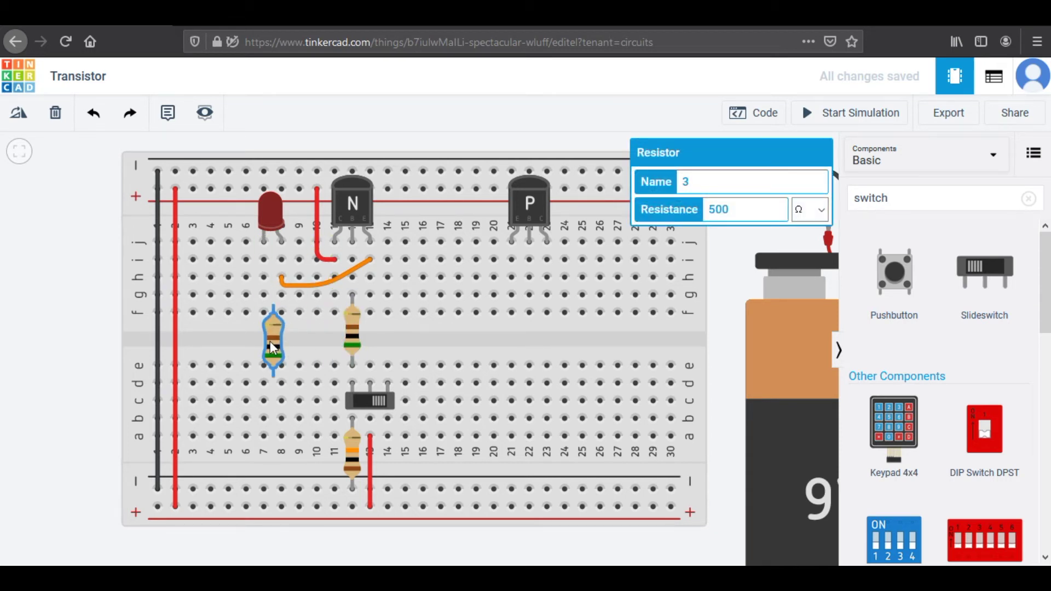
pyautogui.click(265, 329)
pyautogui.click(50, 306)
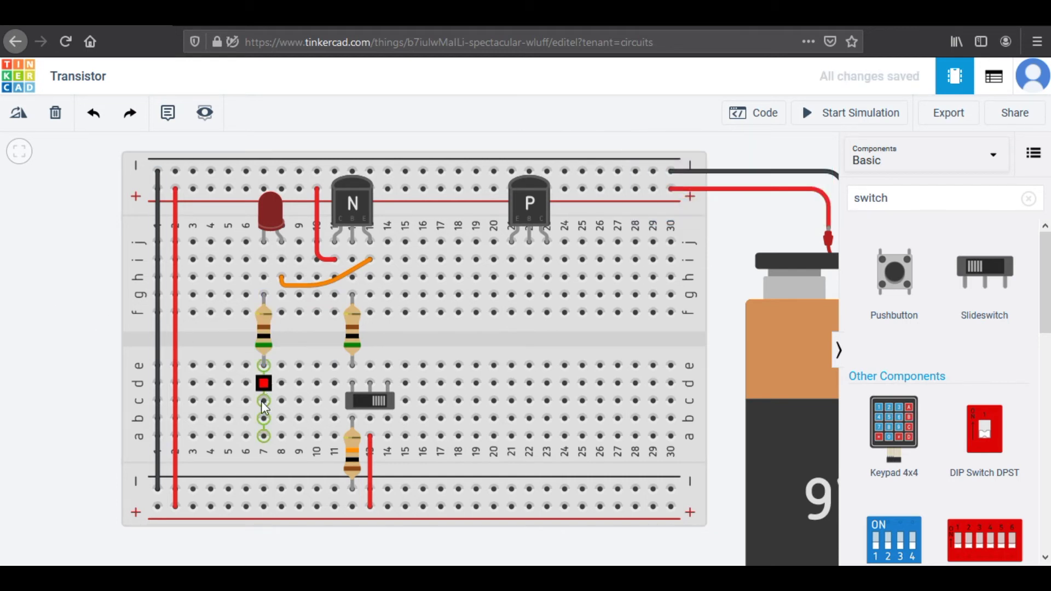
# Step: Connect the LED resistor's column 7 to the lower negative rail with a black wire
pyautogui.click(264, 438)
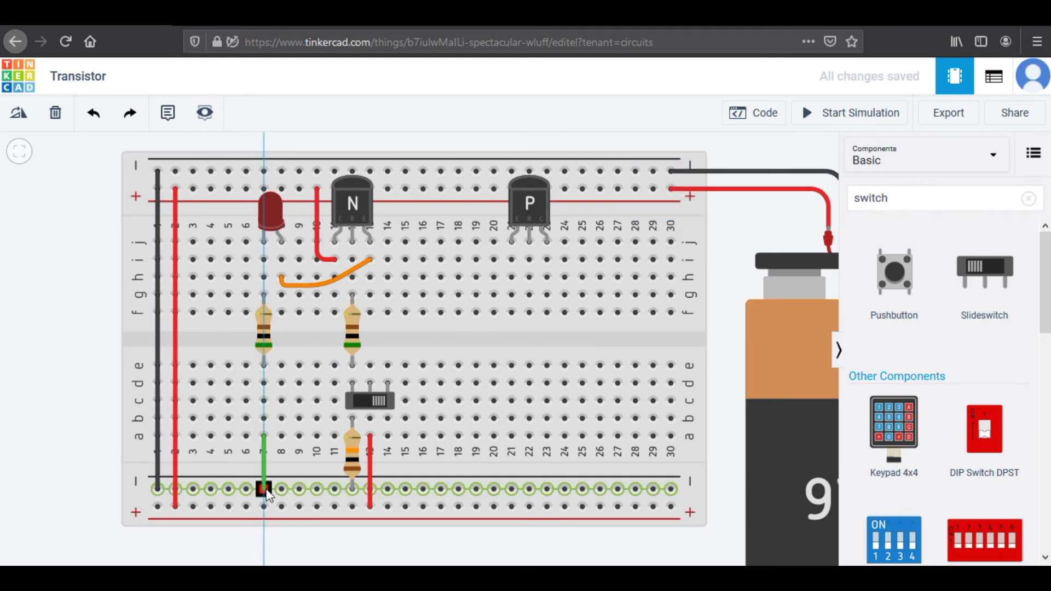
pyautogui.click(264, 489)
pyautogui.click(728, 182)
pyautogui.click(716, 204)
pyautogui.click(714, 232)
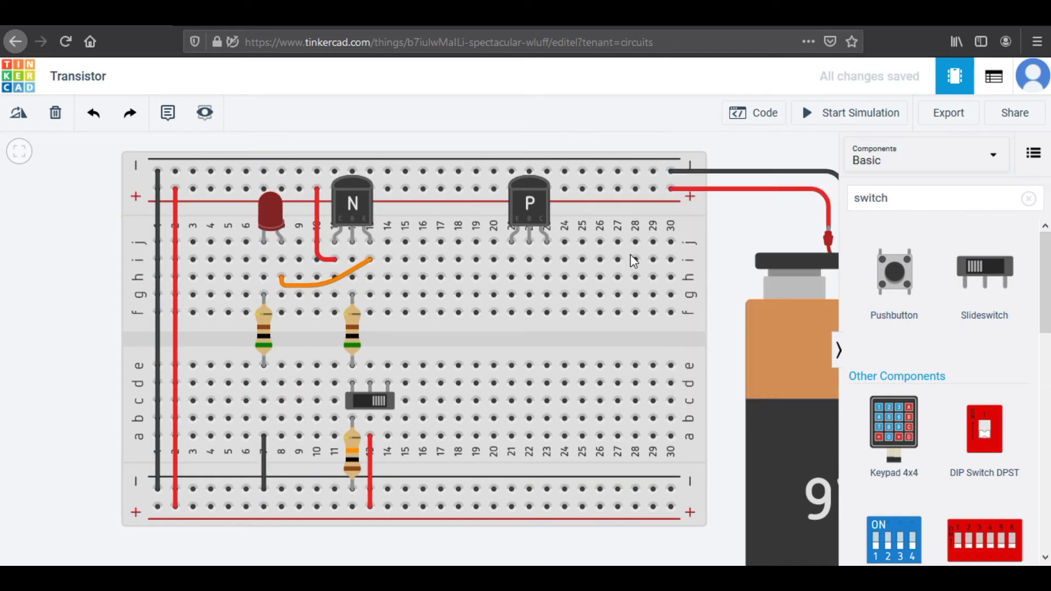
pyautogui.moveTo(90, 292); pyautogui.dragTo(72, 293)
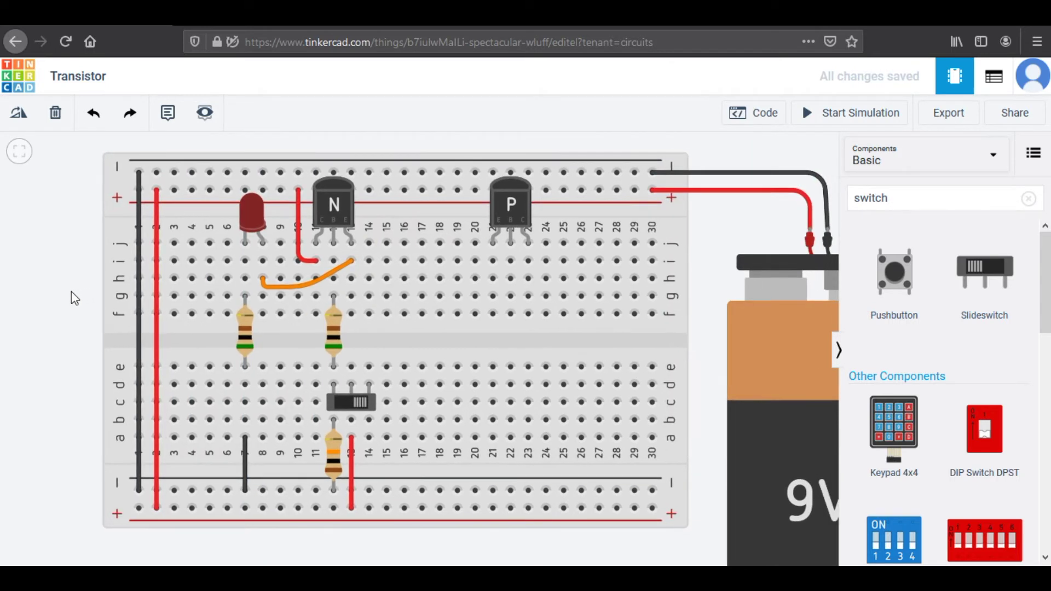
pyautogui.scroll(2, 71, 291)
pyautogui.moveTo(71, 292); pyautogui.dragTo(52, 303)
pyautogui.scroll(-1, 52, 302)
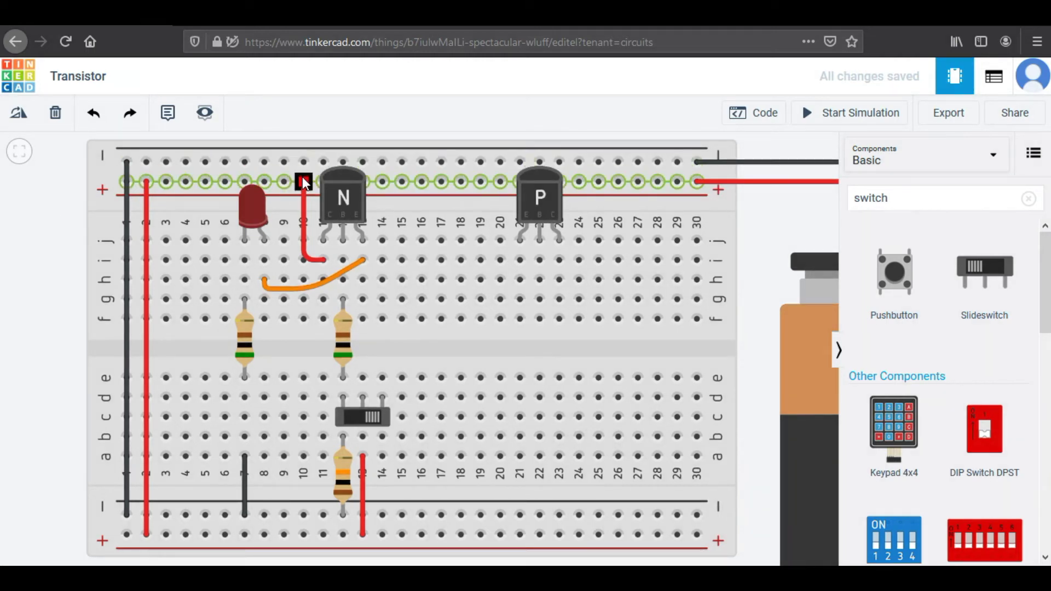
pyautogui.click(323, 242)
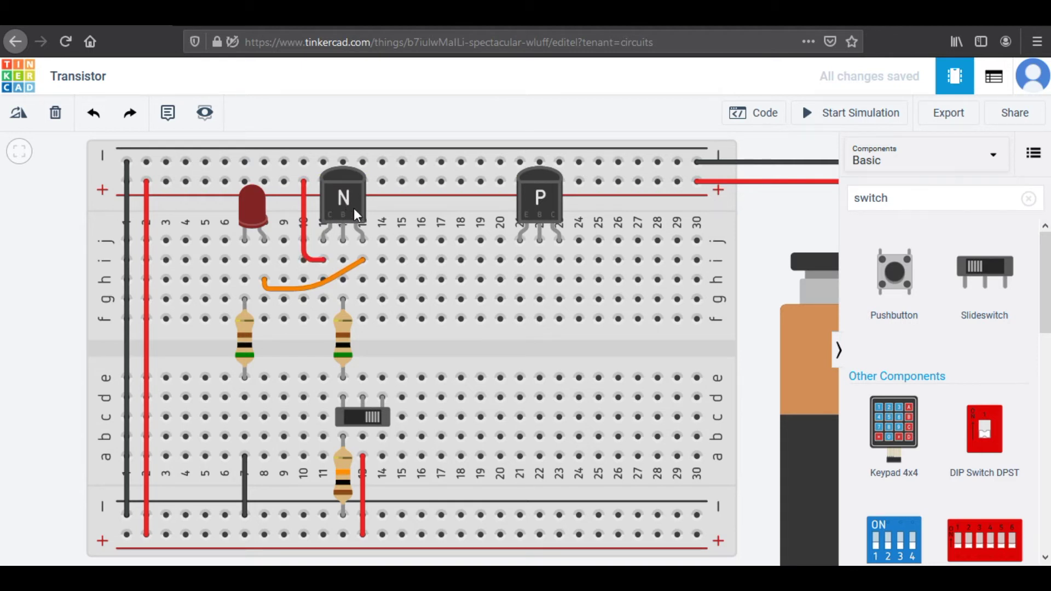
pyautogui.click(361, 255)
pyautogui.click(244, 359)
pyautogui.click(44, 356)
pyautogui.click(361, 460)
# Step: Simulate the NPN circuit, toggle the slideswitch on and off twice to test the LED, and stop the simulation
pyautogui.click(825, 114)
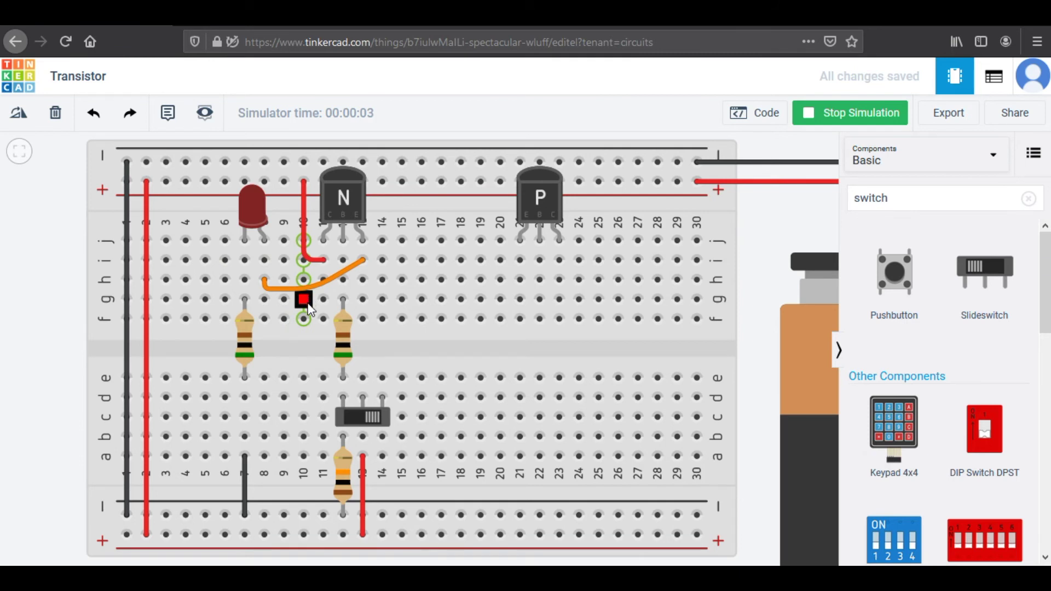
pyautogui.click(353, 416)
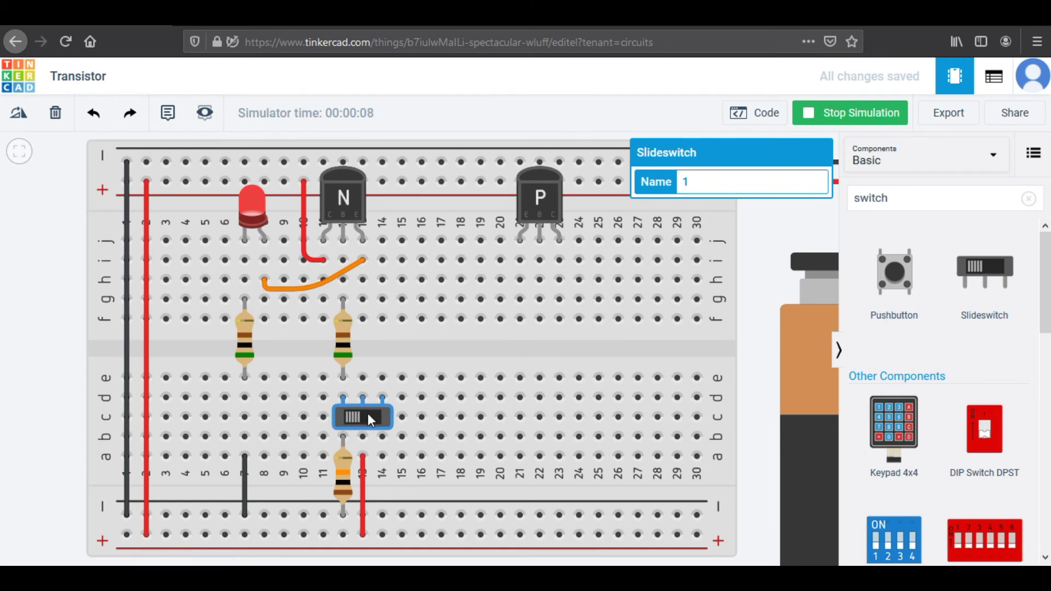
pyautogui.click(363, 417)
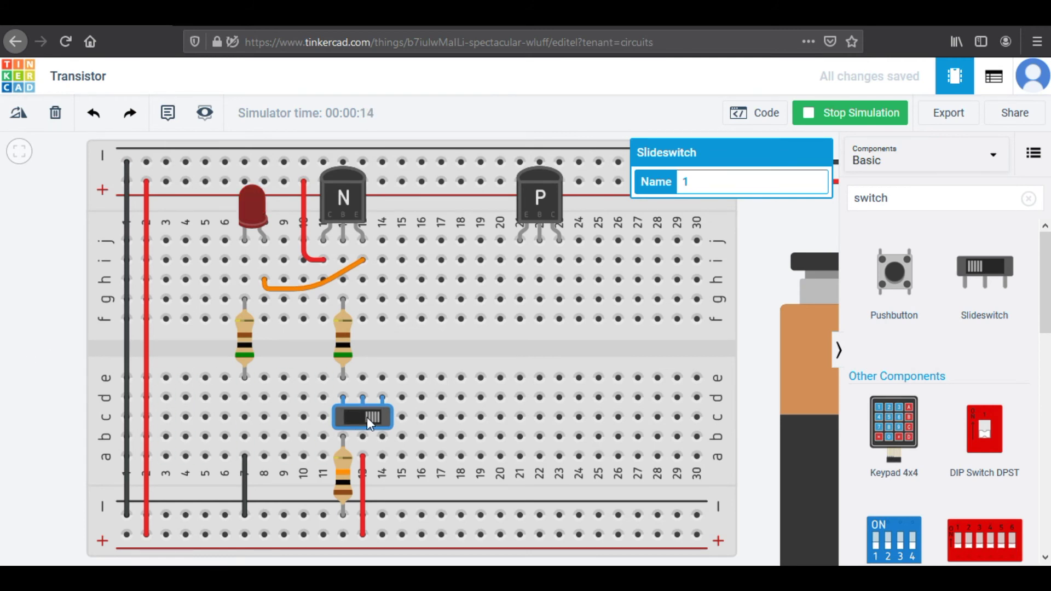
pyautogui.click(363, 416)
pyautogui.click(370, 415)
pyautogui.click(777, 220)
pyautogui.click(810, 112)
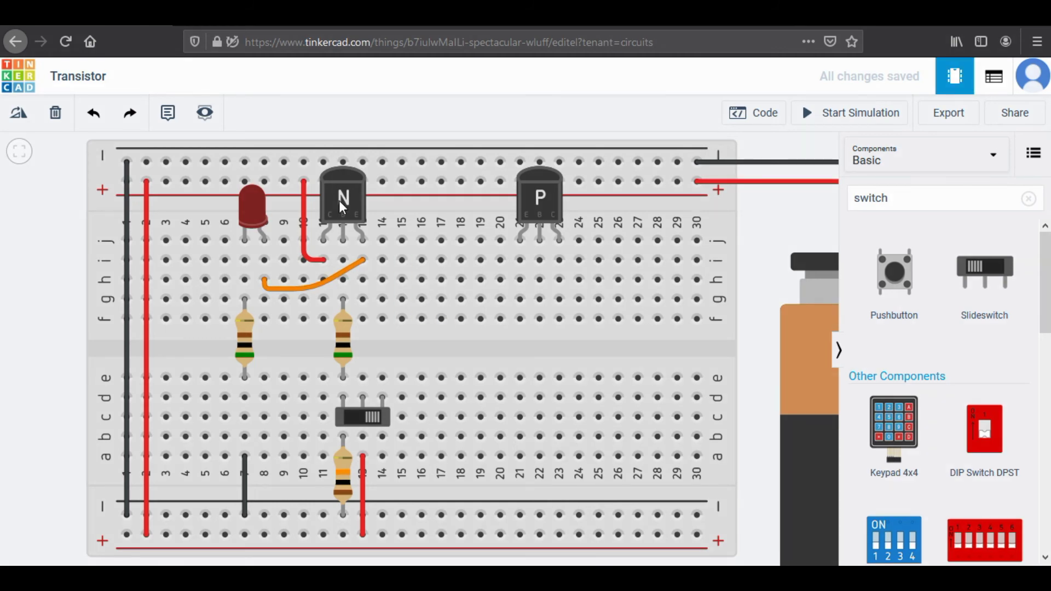
# Step: Move the NPN transistor aside to columns 19–21 and put the PNP transistor in its former place in row j, columns 11–13
pyautogui.moveTo(339, 202); pyautogui.dragTo(488, 246)
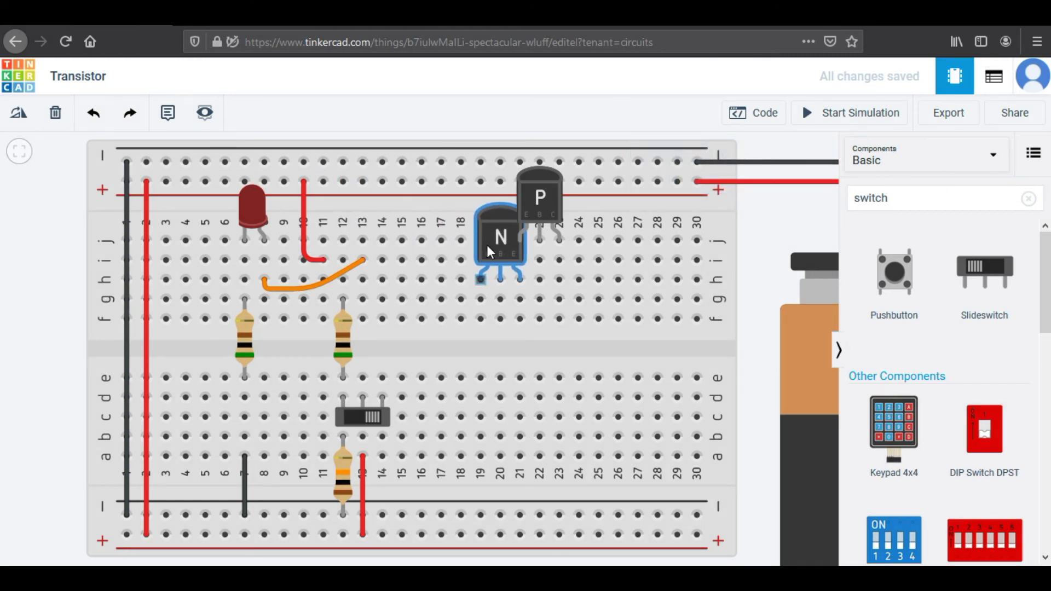
pyautogui.moveTo(551, 191); pyautogui.dragTo(352, 191)
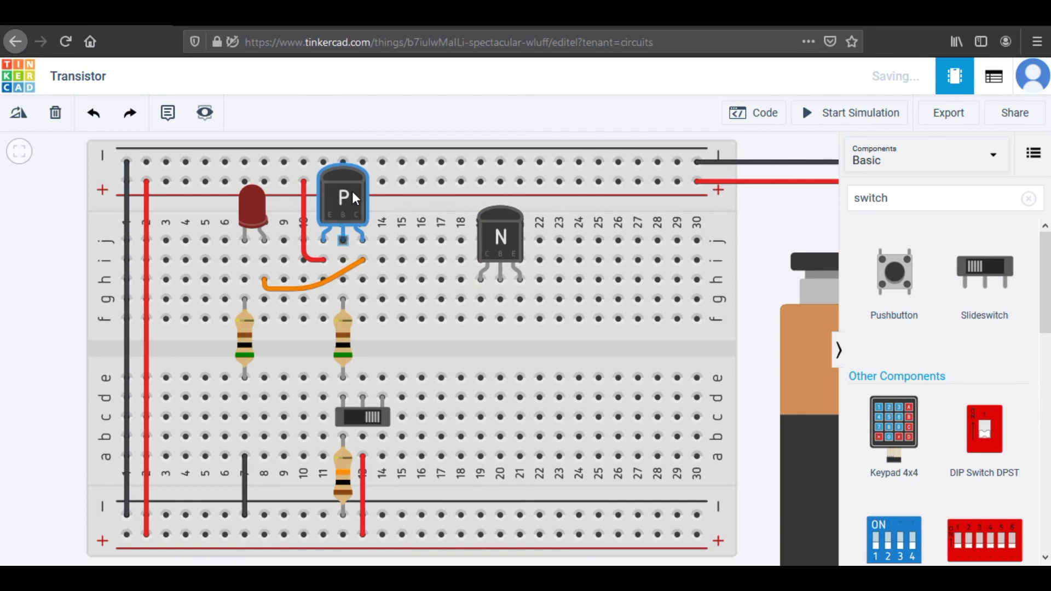
pyautogui.click(22, 248)
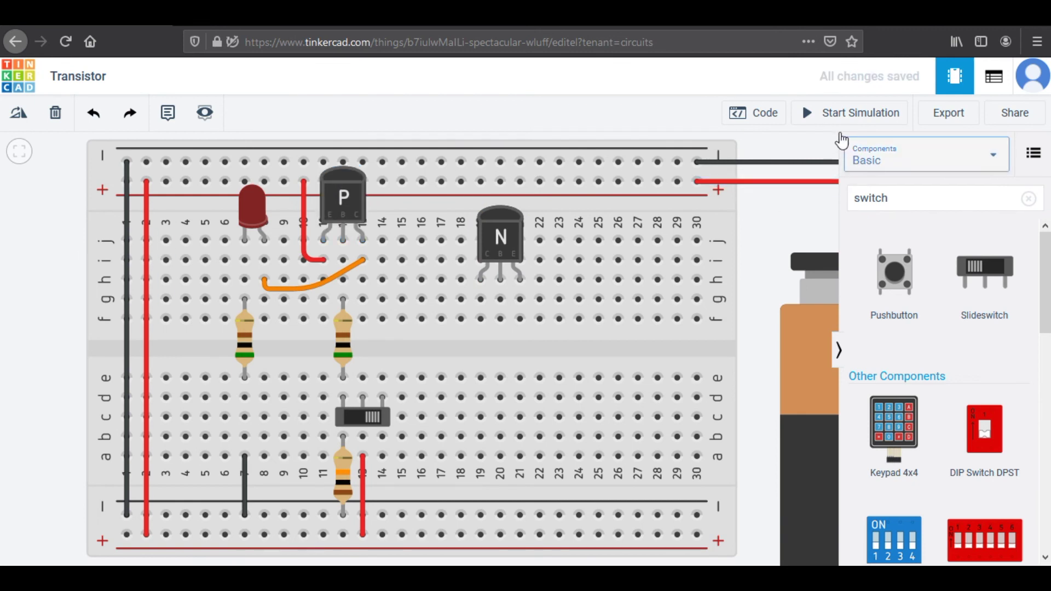
# Step: Simulate the circuit with the PNP transistor, flip the slideswitch back and forth to test the LED, and stop the simulation
pyautogui.click(838, 115)
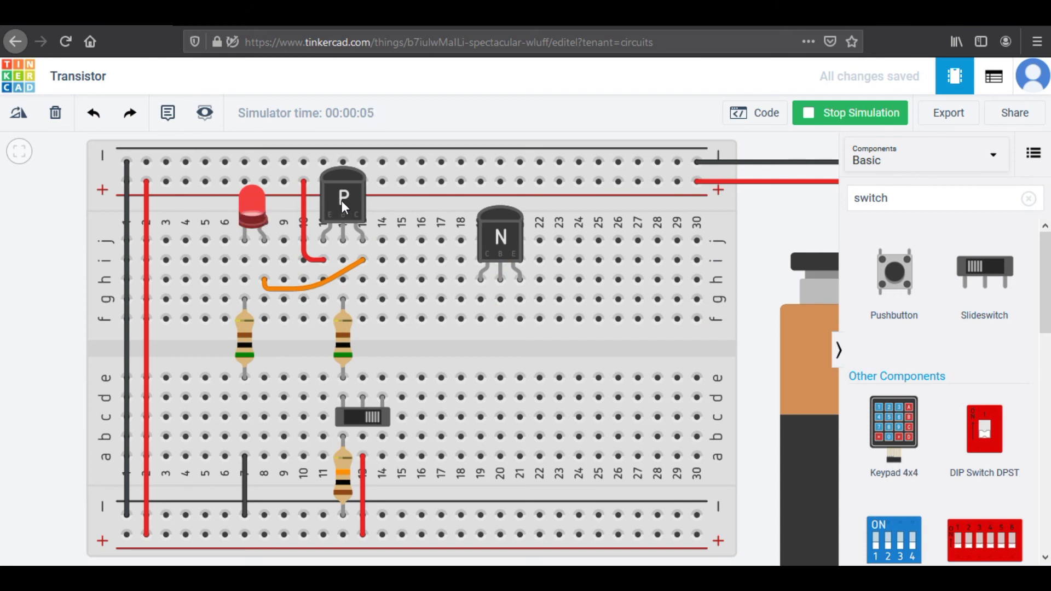
pyautogui.click(356, 415)
pyautogui.click(759, 384)
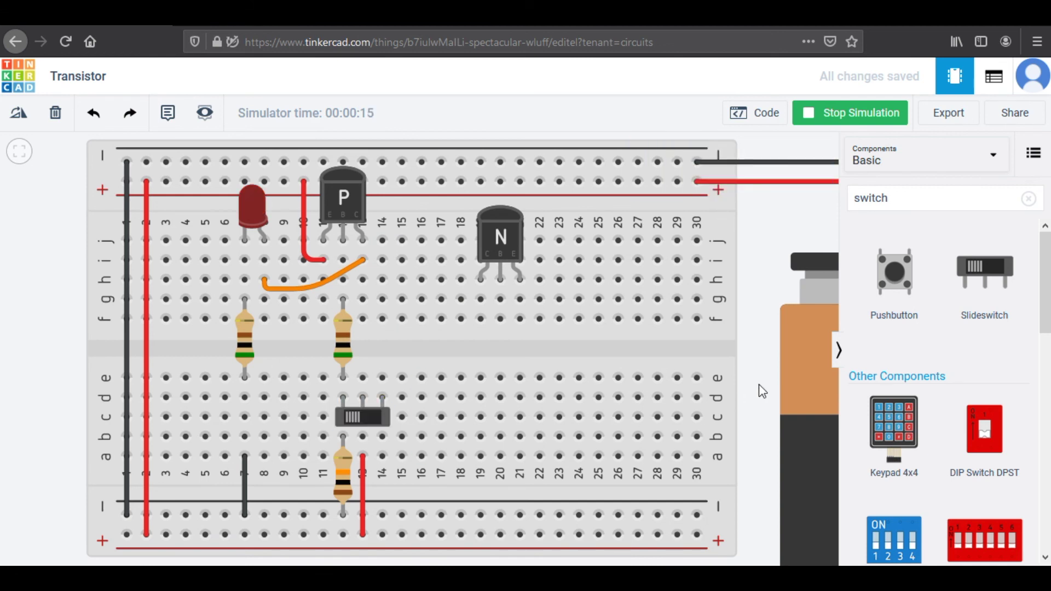
pyautogui.click(370, 415)
pyautogui.click(359, 415)
pyautogui.click(756, 281)
pyautogui.click(832, 113)
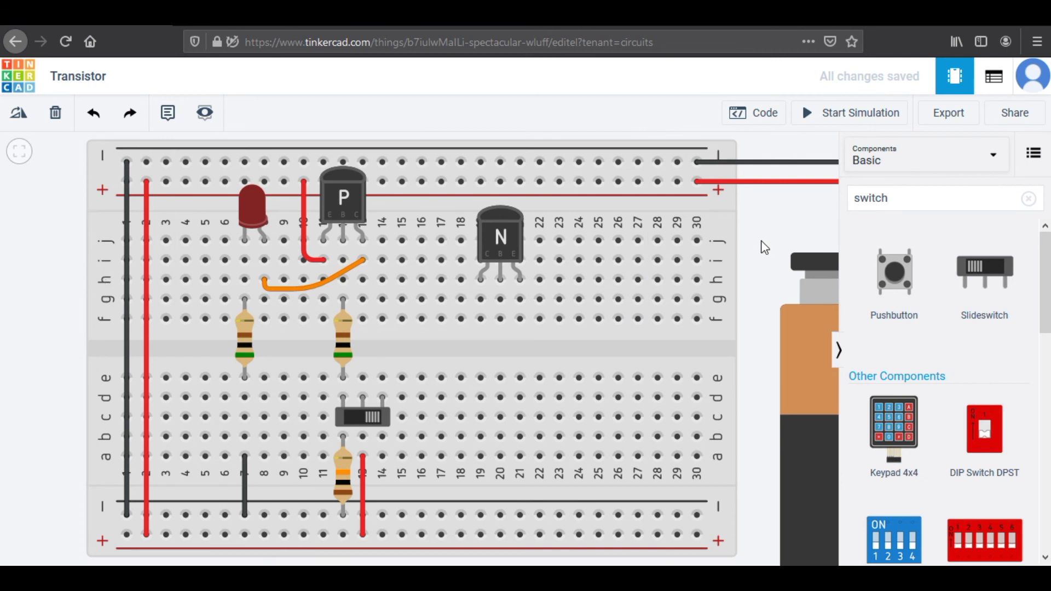
# Step: Leave the Transistor circuit and return to the dashboard of circuit designs
pyautogui.moveTo(753, 232); pyautogui.dragTo(715, 245)
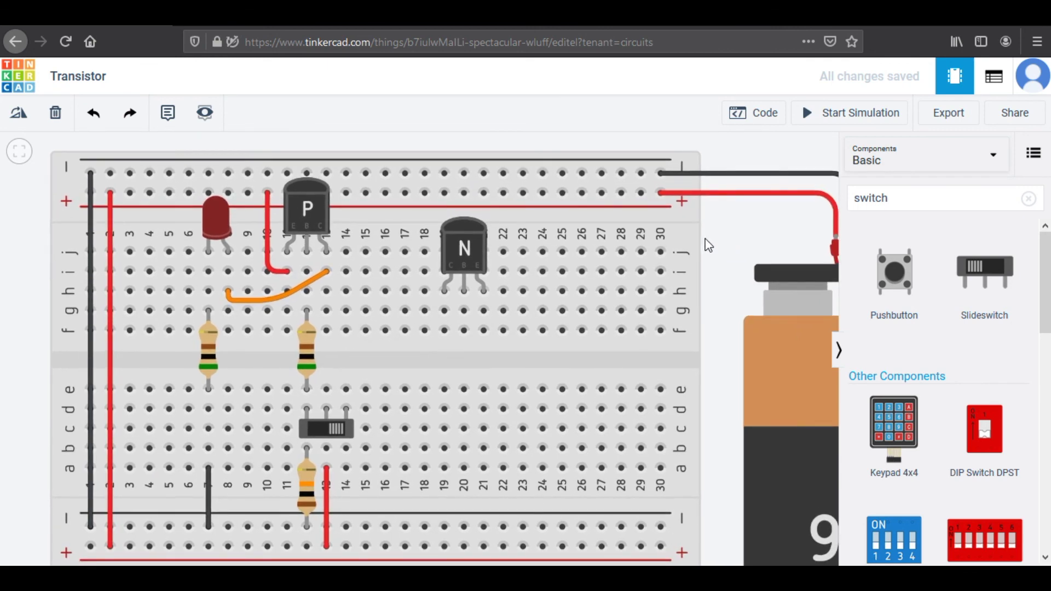
pyautogui.click(21, 82)
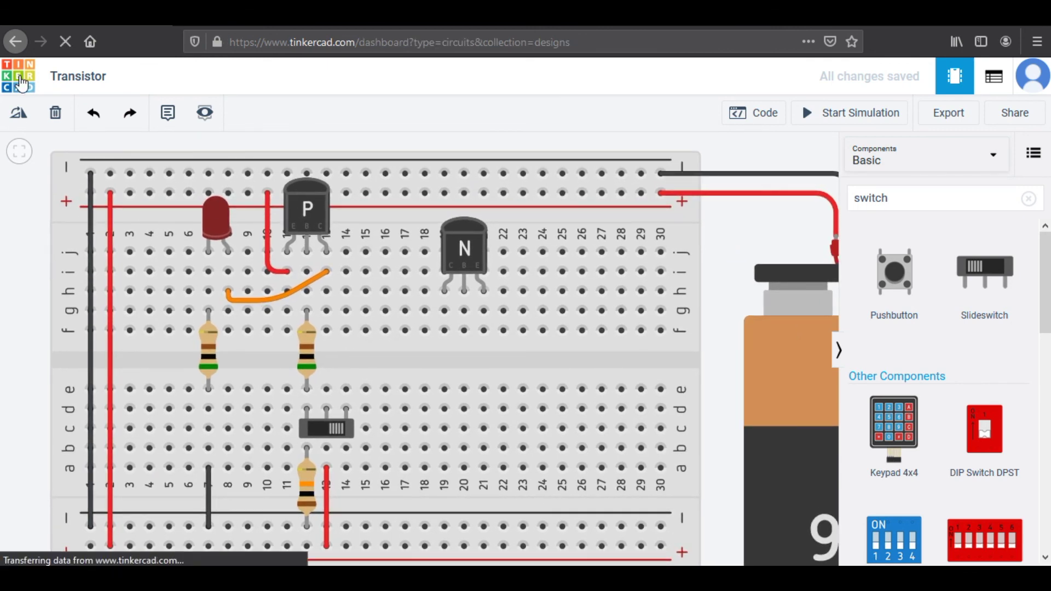